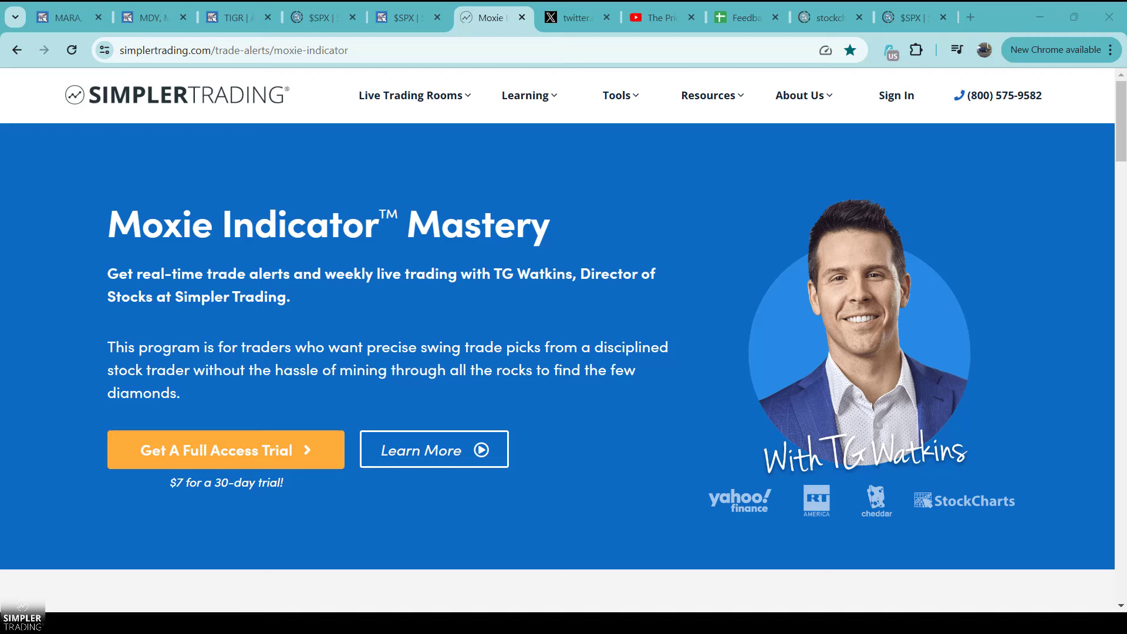
- Reload the Trading Economics calendar and scroll to Wednesday May 15 US events, including 05:30 CPI
left_click(1040, 17)
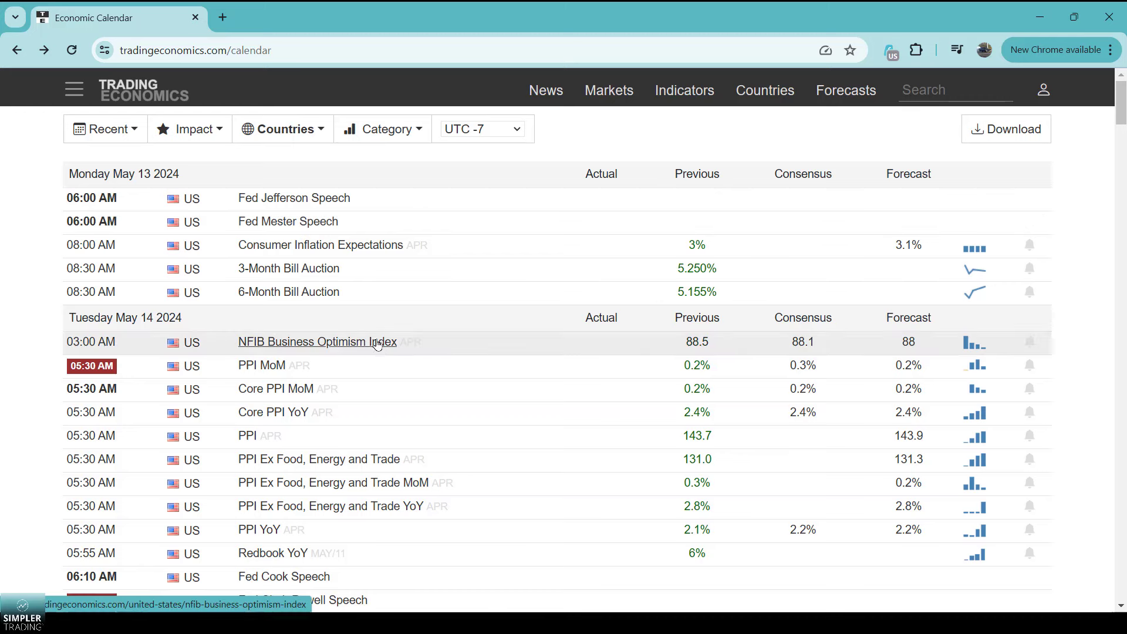
left_click(72, 50)
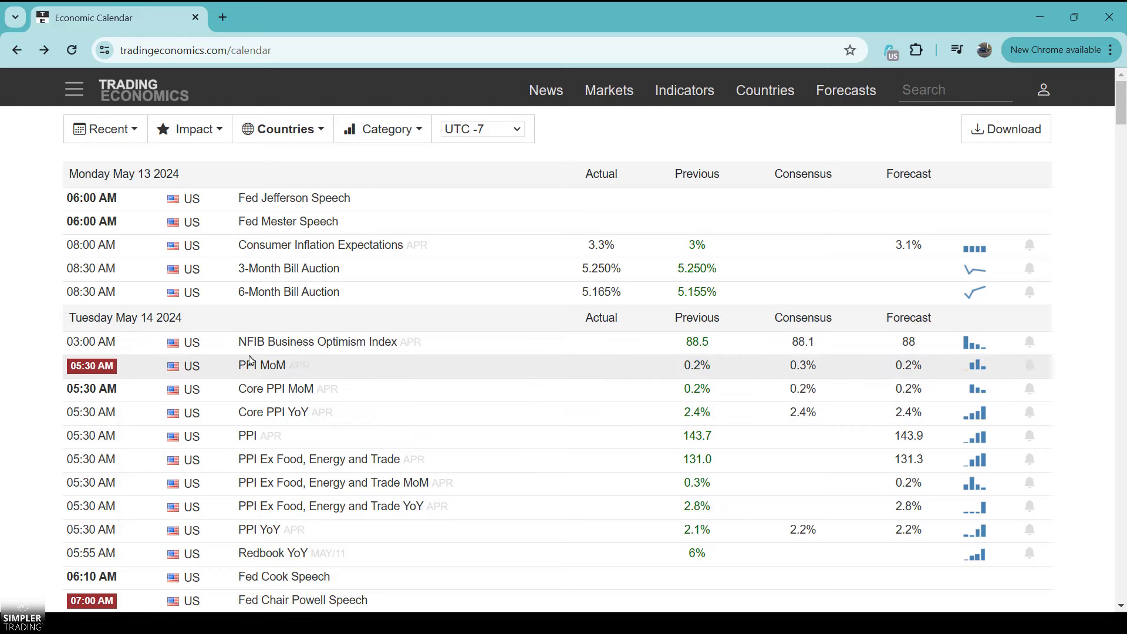
scroll(251, 360, "down", 1)
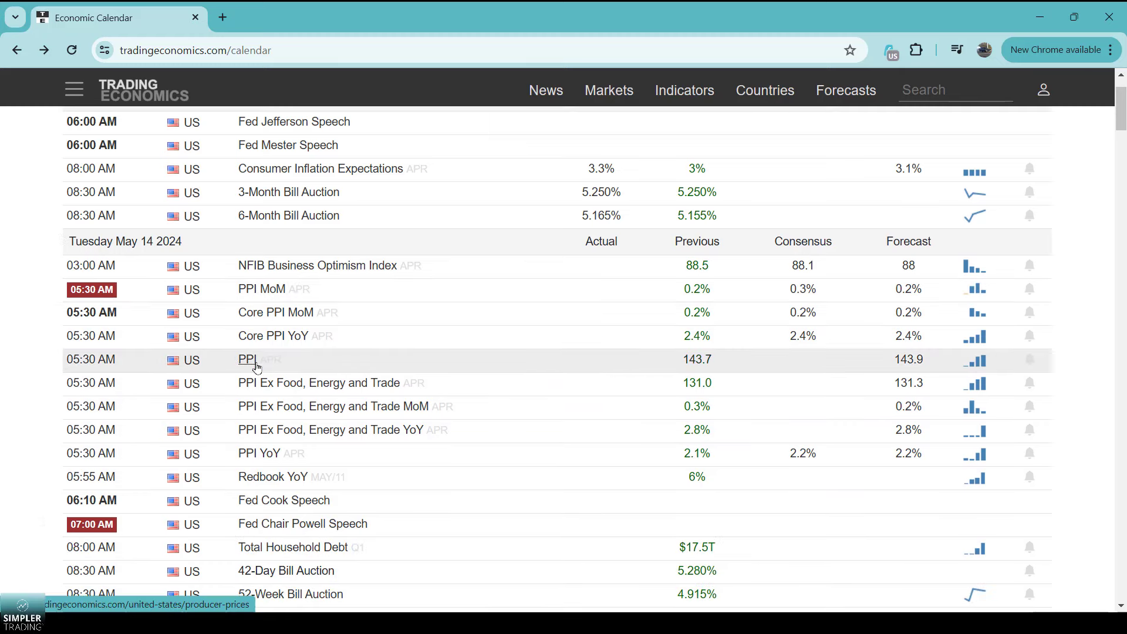
scroll(256, 366, "down", 5)
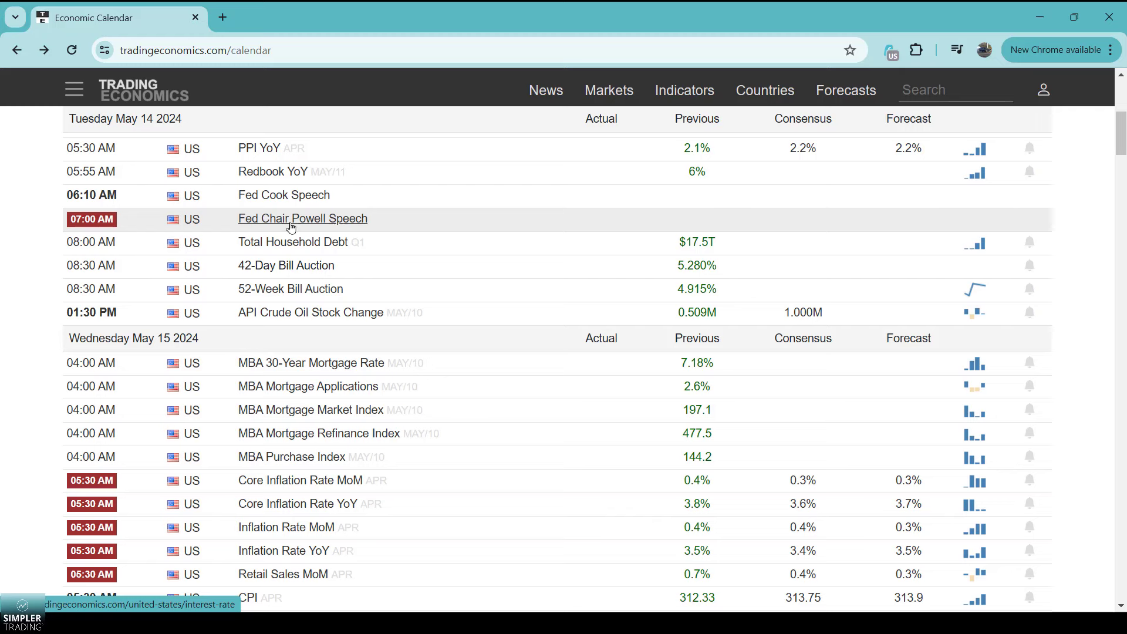
scroll(97, 357, "up", 3)
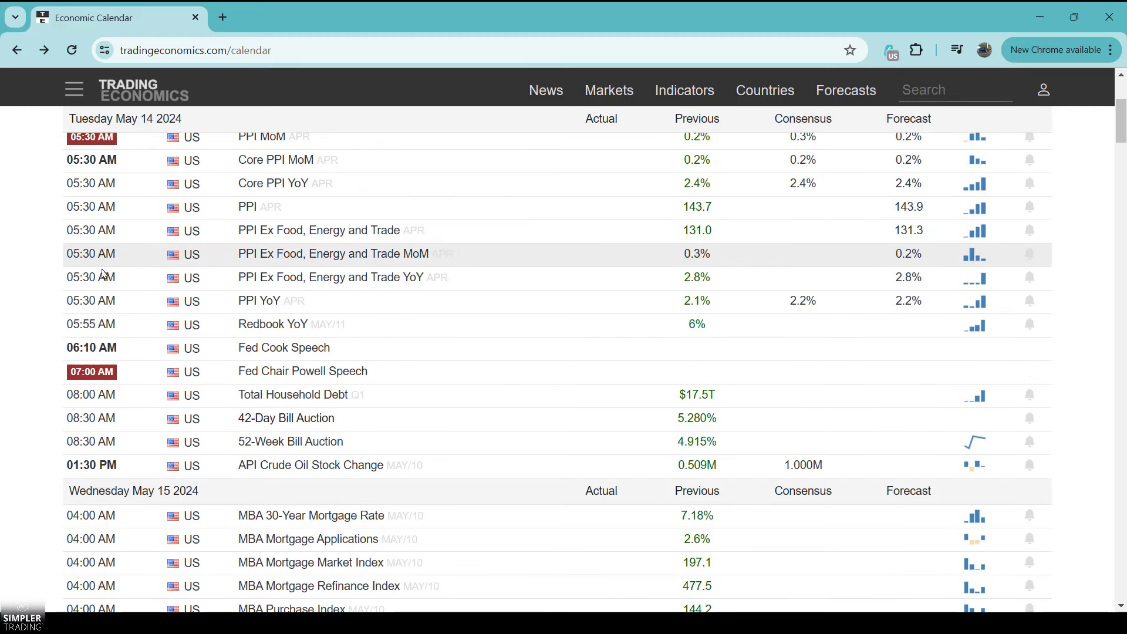
scroll(342, 340, "down", 5)
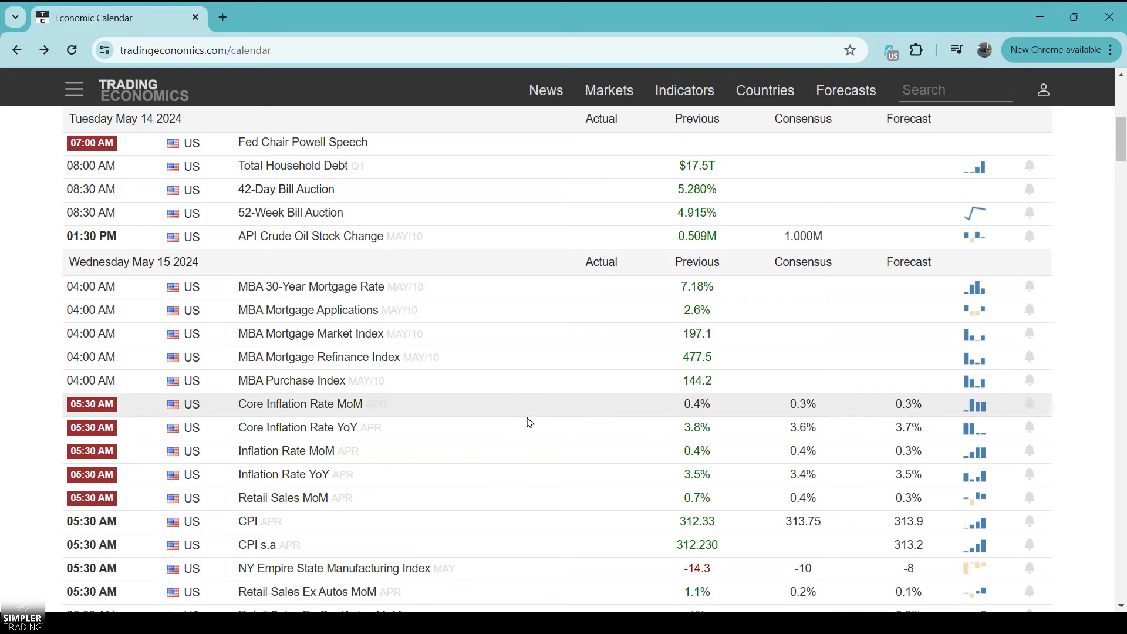
- Zoom the SPY daily, hourly and 15-minute charts onto recent bars and reload SPY on the middle chart
left_click(1047, 22)
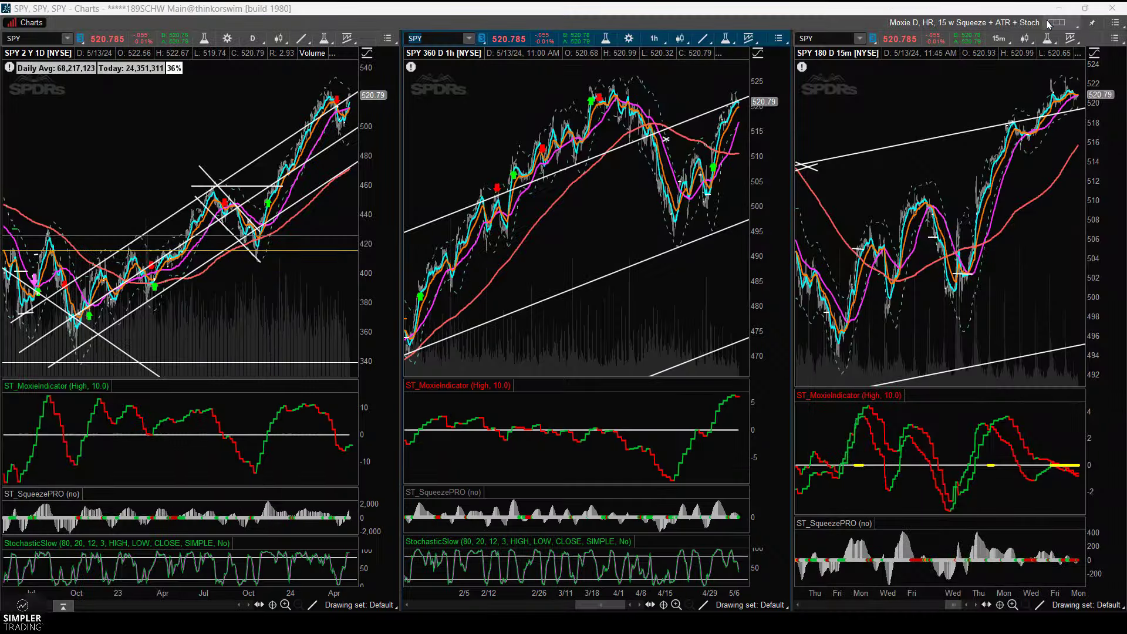
left_click_drag(297, 176, 352, 176)
left_click_drag(624, 206, 697, 206)
left_click_drag(898, 235, 1040, 235)
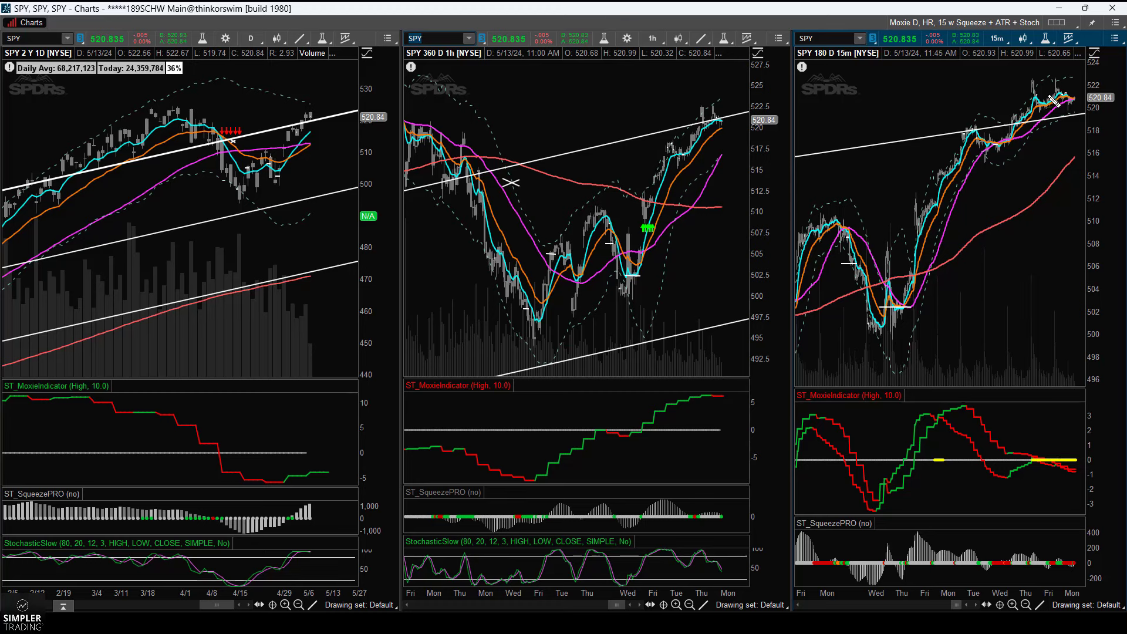
left_click(434, 38)
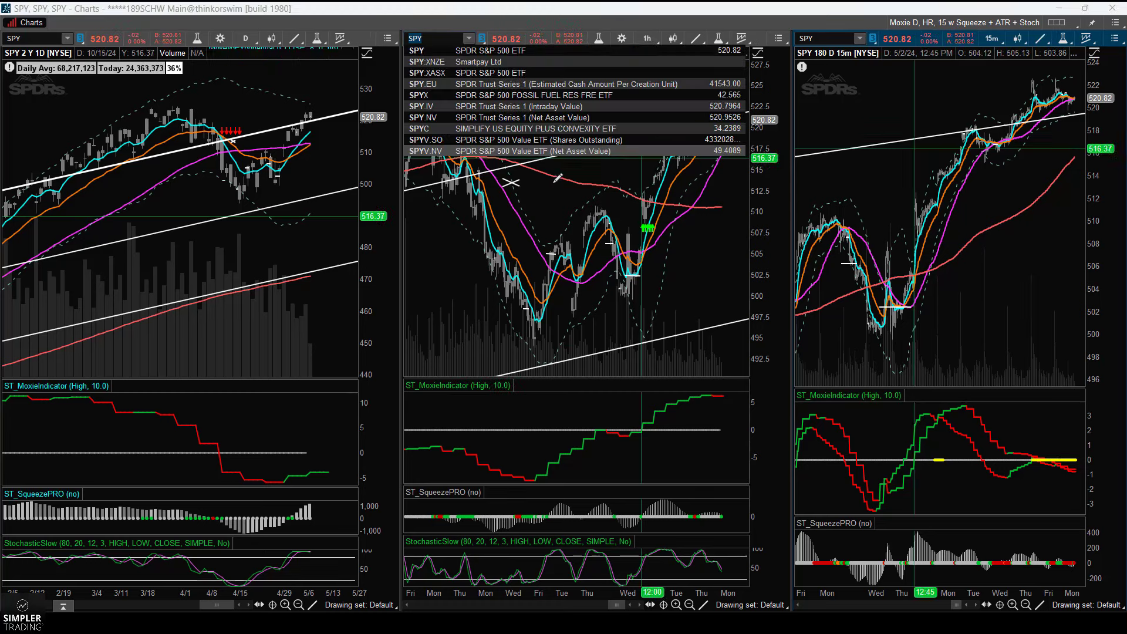
key("Return")
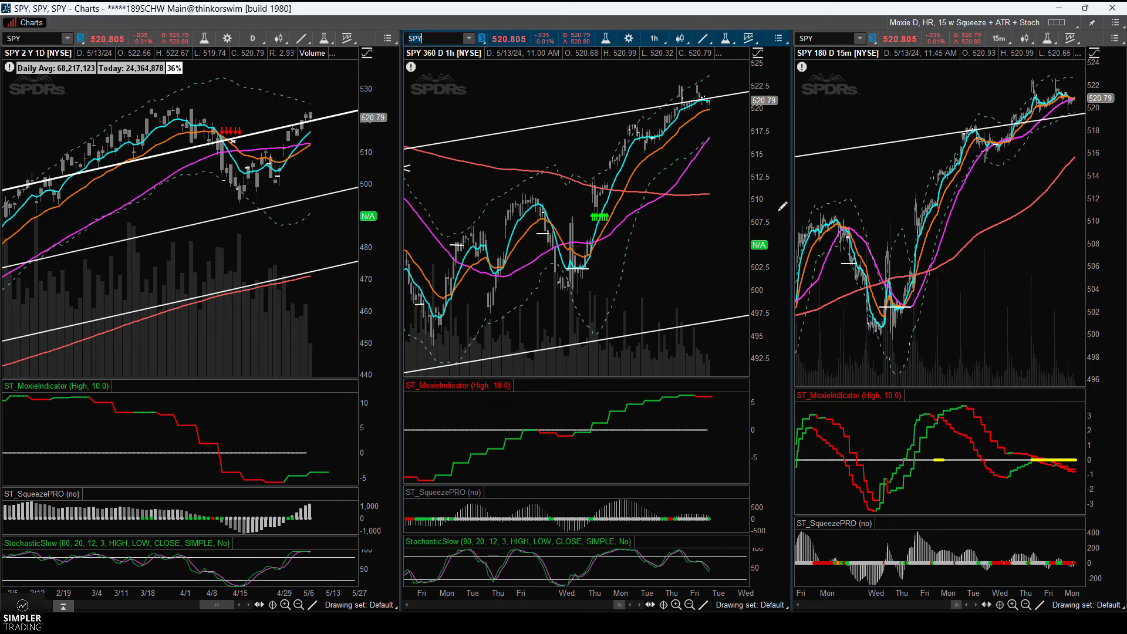
- Mark the hourly rally, 15-minute highs and Moxie lines, and daily highs, then remove the marks
mouse_move(658, 109)
left_mouse_down()
mouse_move(620, 173)
mouse_move(626, 166)
left_mouse_up()
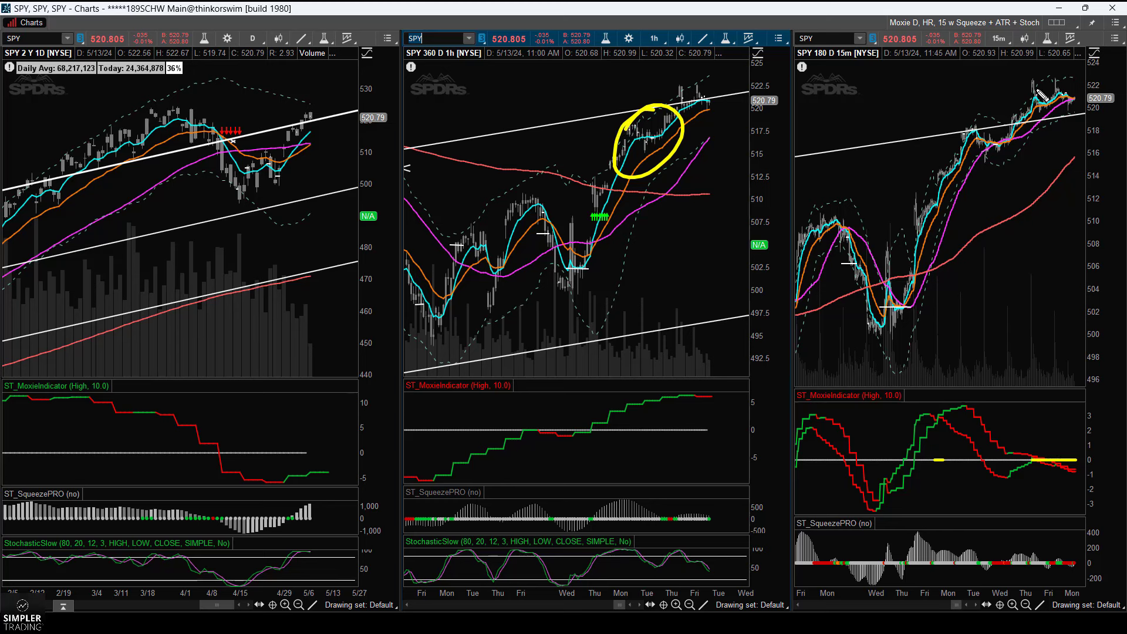
key("Escape")
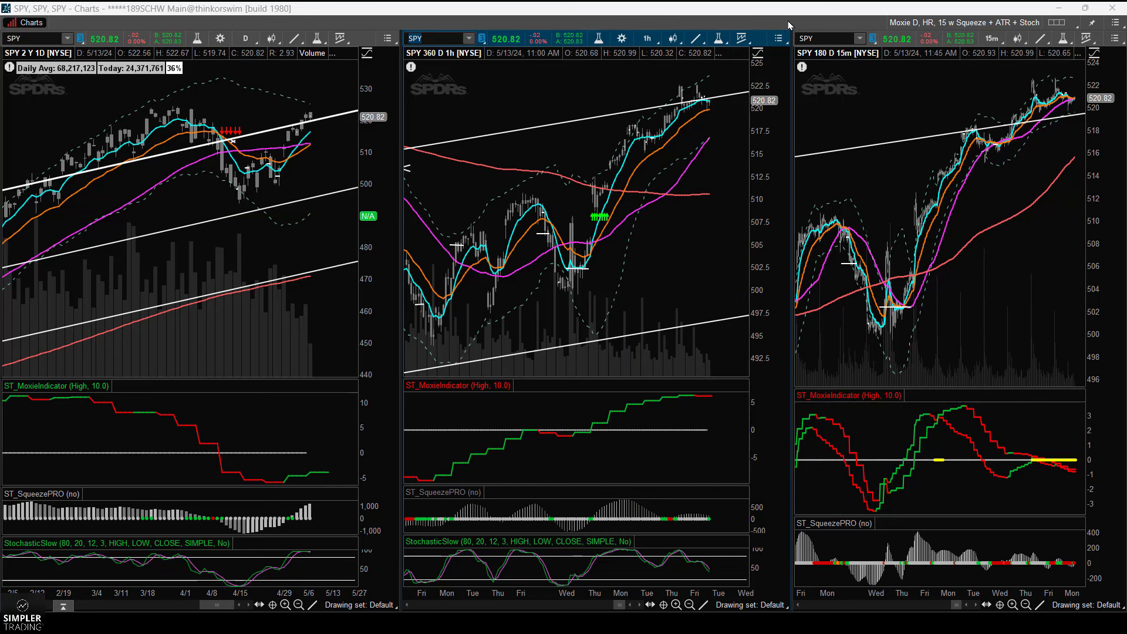
left_click_drag(1004, 77, 1087, 76)
mouse_move(1075, 428)
left_mouse_down()
mouse_move(1034, 502)
mouse_move(1083, 428)
mouse_move(1024, 431)
left_mouse_up()
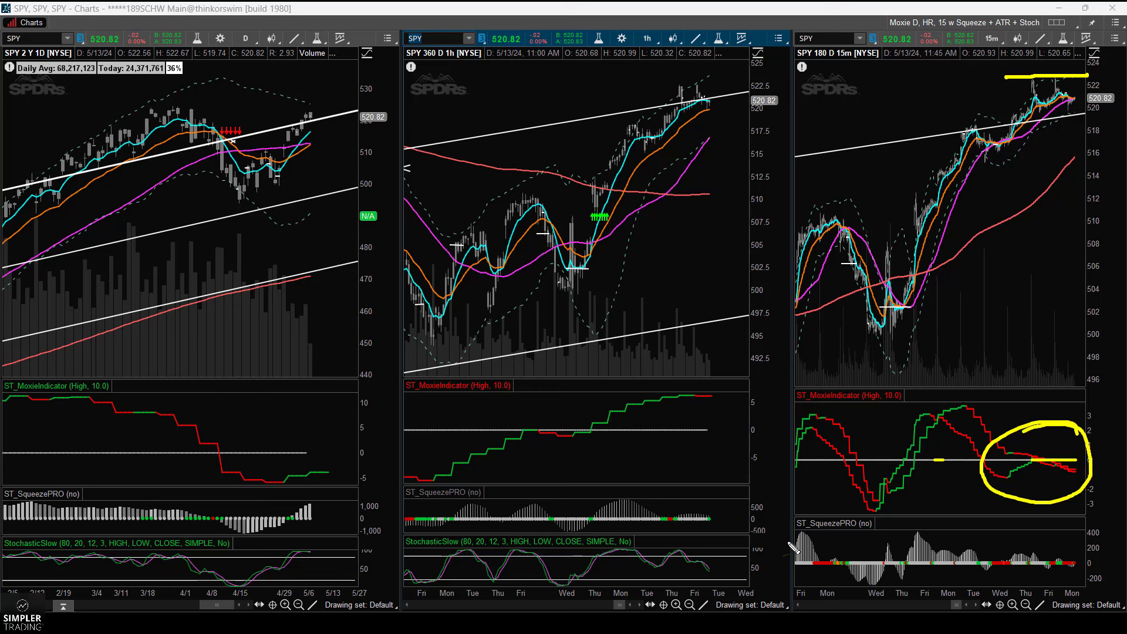
left_click_drag(127, 115, 344, 119)
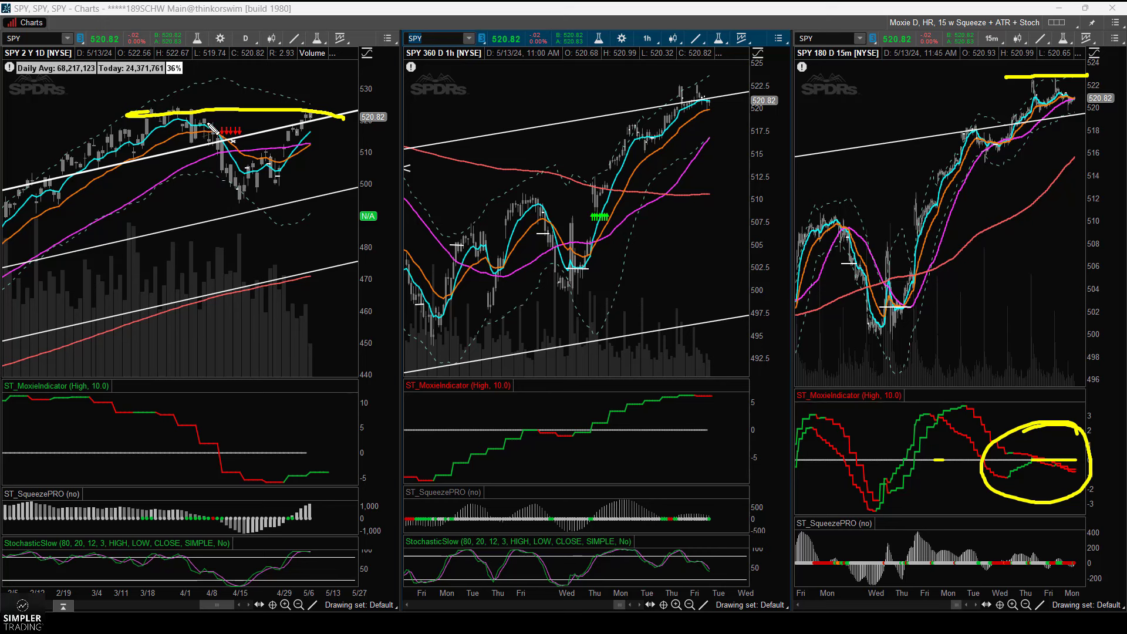
key("ctrl+z")
key("ctrl+z")
- Sketch a projected SPY path on the daily chart: a dip, then a rally above the upper trendline
mouse_move(305, 112)
left_mouse_down()
mouse_move(305, 143)
mouse_move(297, 133)
mouse_move(320, 131)
left_mouse_up()
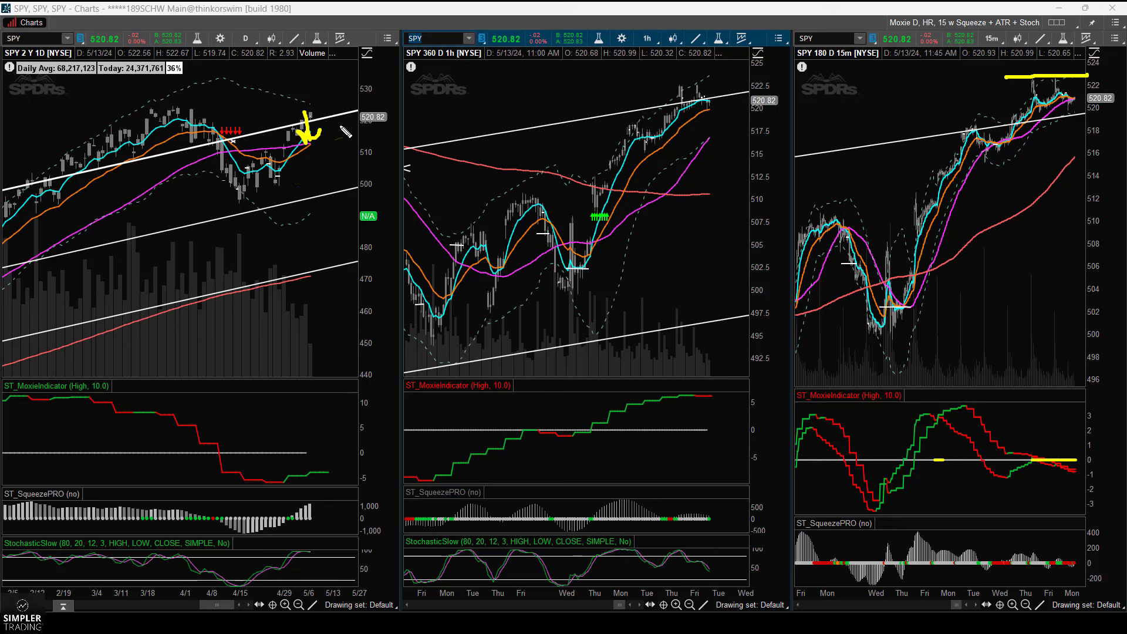
key("ctrl+z")
key("ctrl+z")
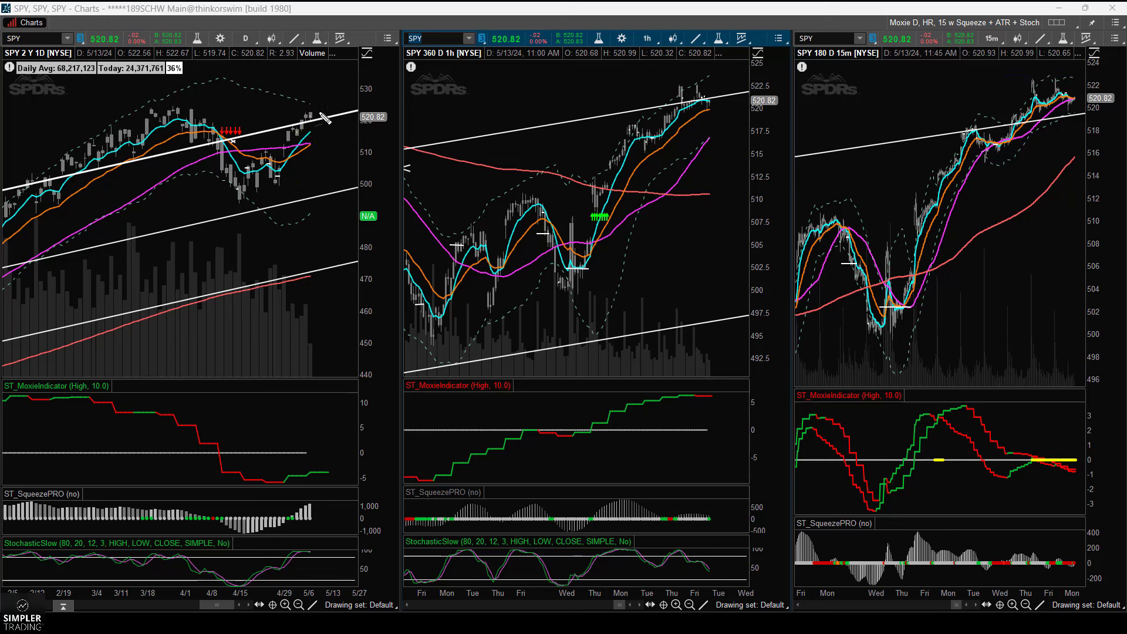
mouse_move(298, 124)
left_mouse_down()
mouse_move(318, 136)
mouse_move(343, 124)
mouse_move(373, 176)
left_mouse_up()
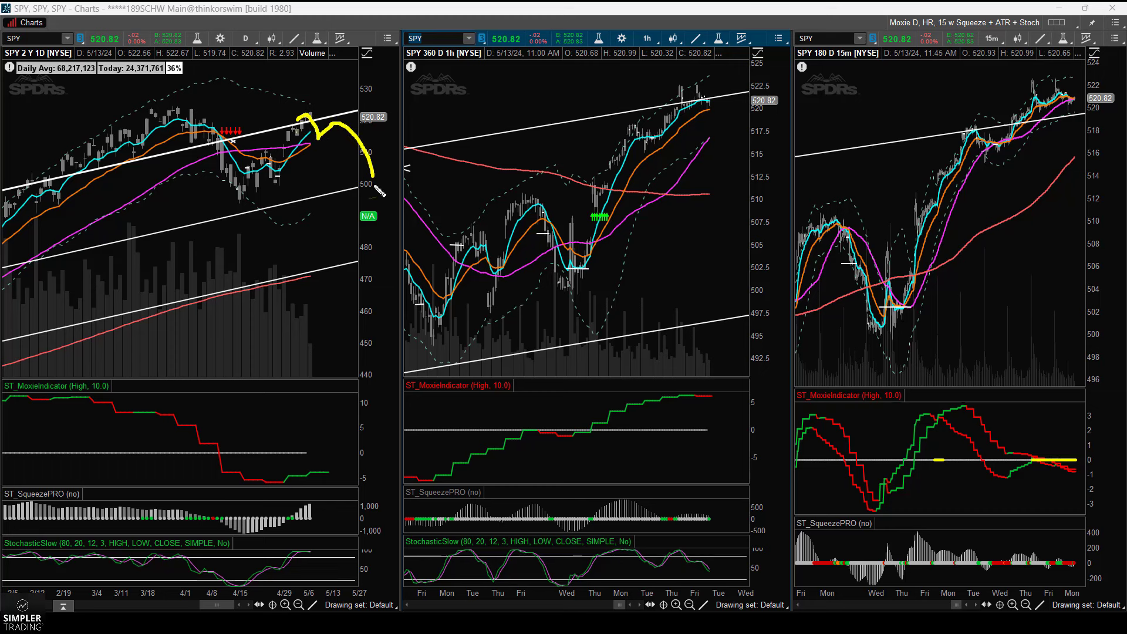
key("Escape")
mouse_move(299, 113)
left_mouse_down()
mouse_move(330, 131)
mouse_move(399, 78)
mouse_move(398, 88)
left_mouse_up()
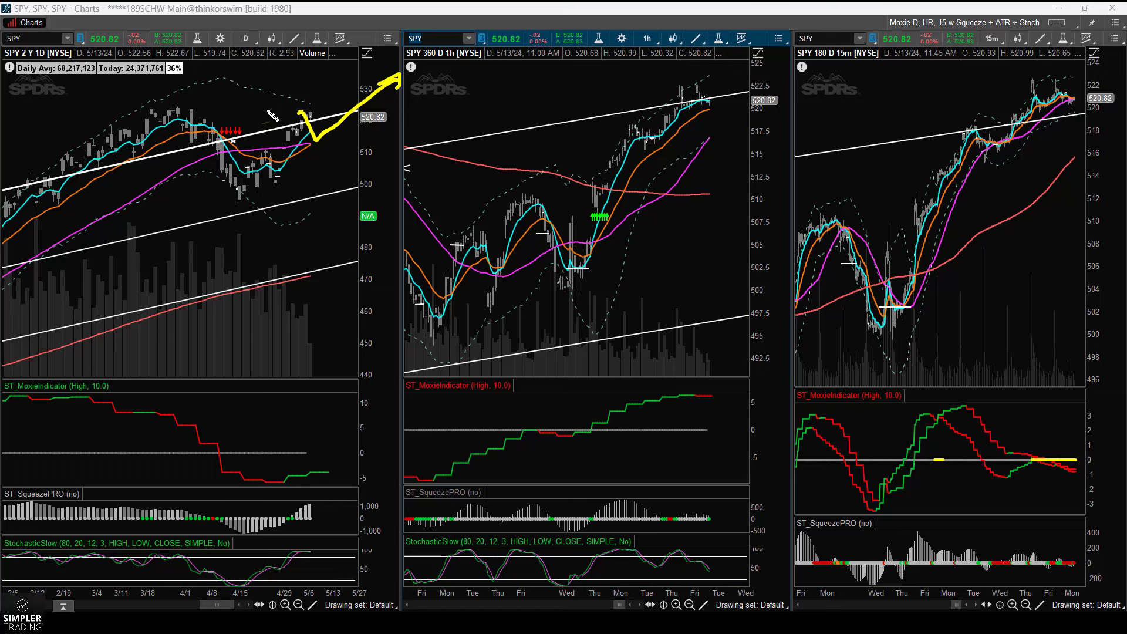
- Clear the daily-chart sketch and cycle the linked charts through AMD, then TSLA
key("Escape")
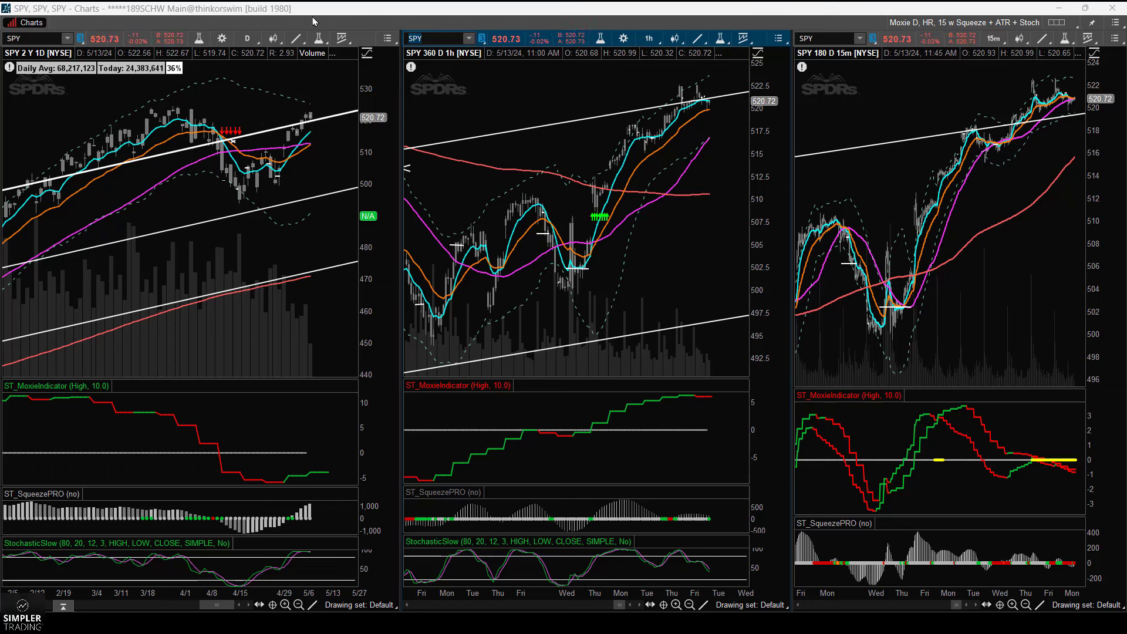
type("AMD")
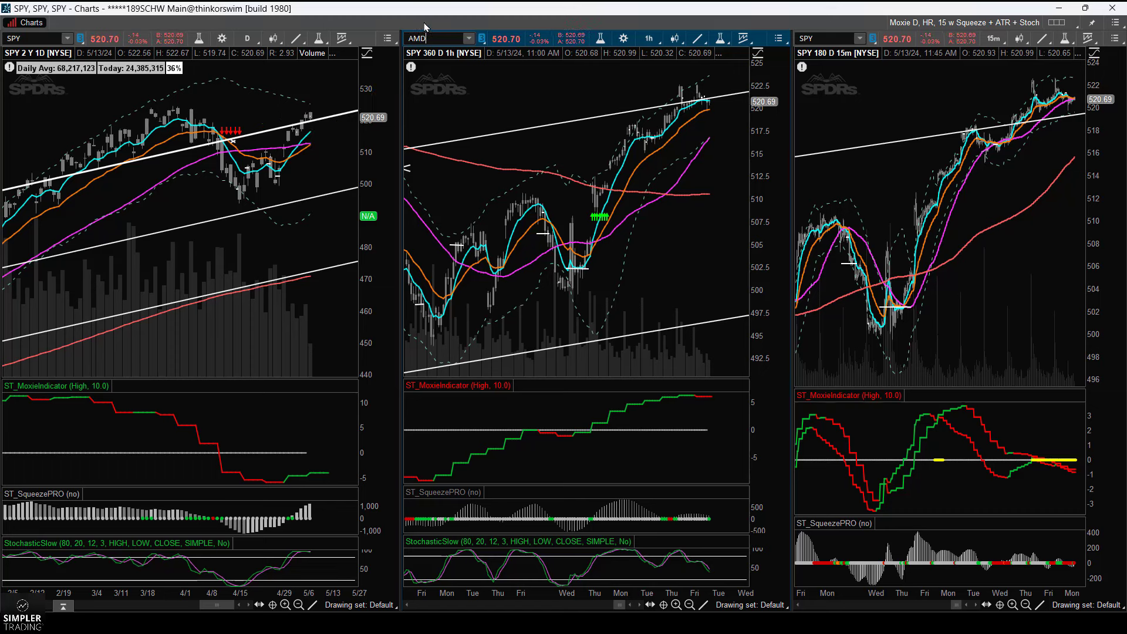
key("Return")
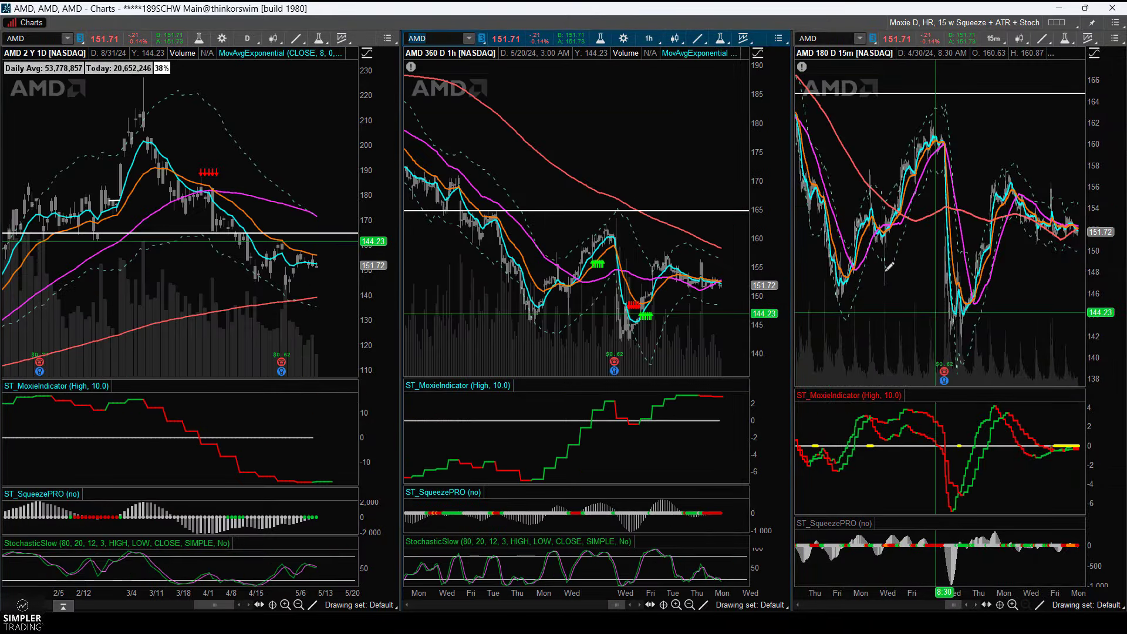
key("BackSpace")
key("BackSpace")
key("BackSpace")
type("TSLA")
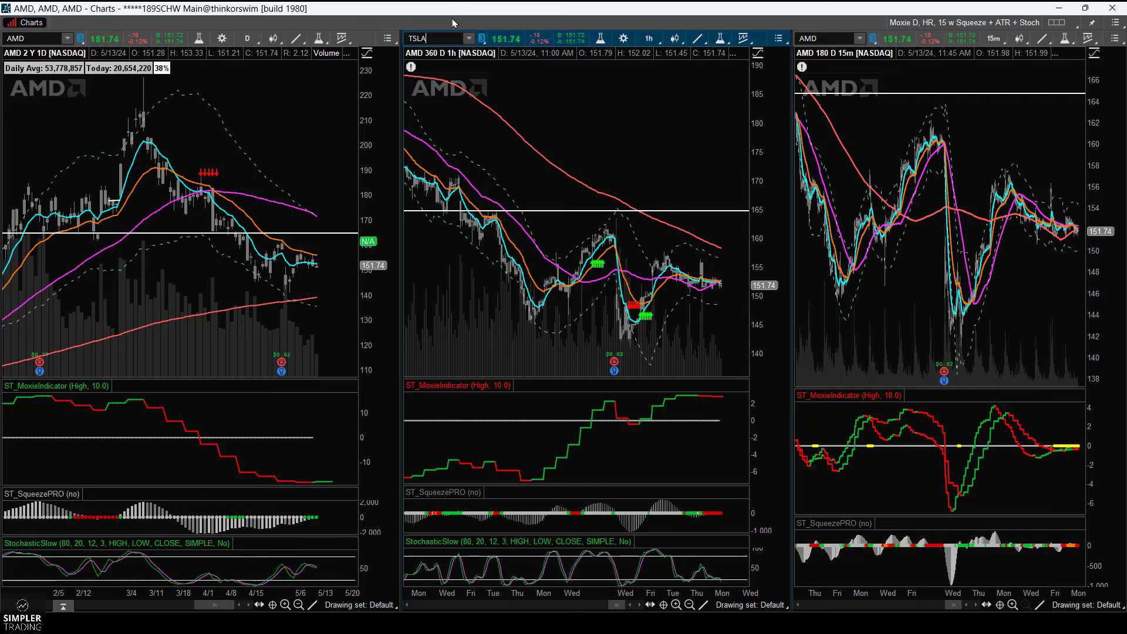
key("Return")
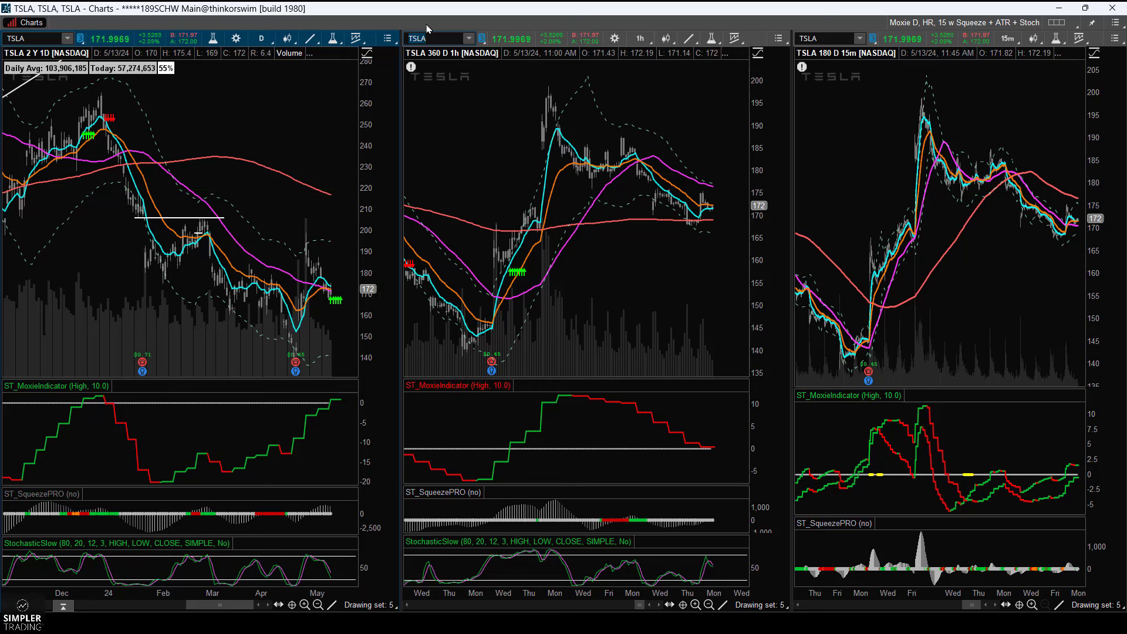
- Load GME on all charts, zoom its daily chart to recent months, and compress the hourly price scale
type("GME")
key("Return")
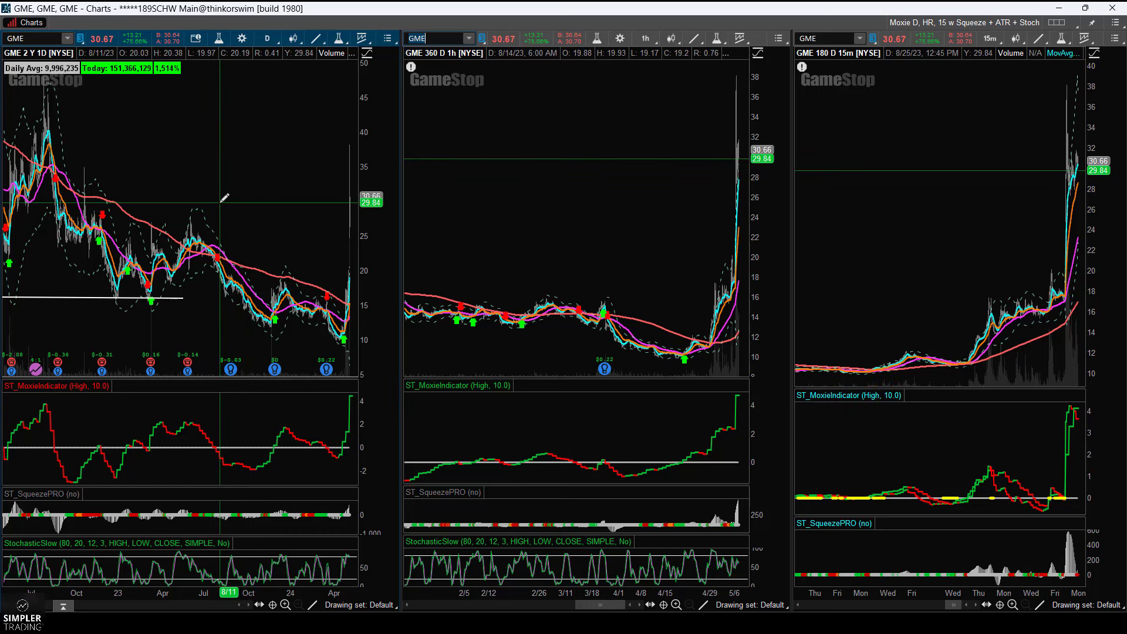
left_click_drag(214, 194, 387, 197)
scroll(730, 176, "up", 3)
left_click_drag(781, 166, 787, 221)
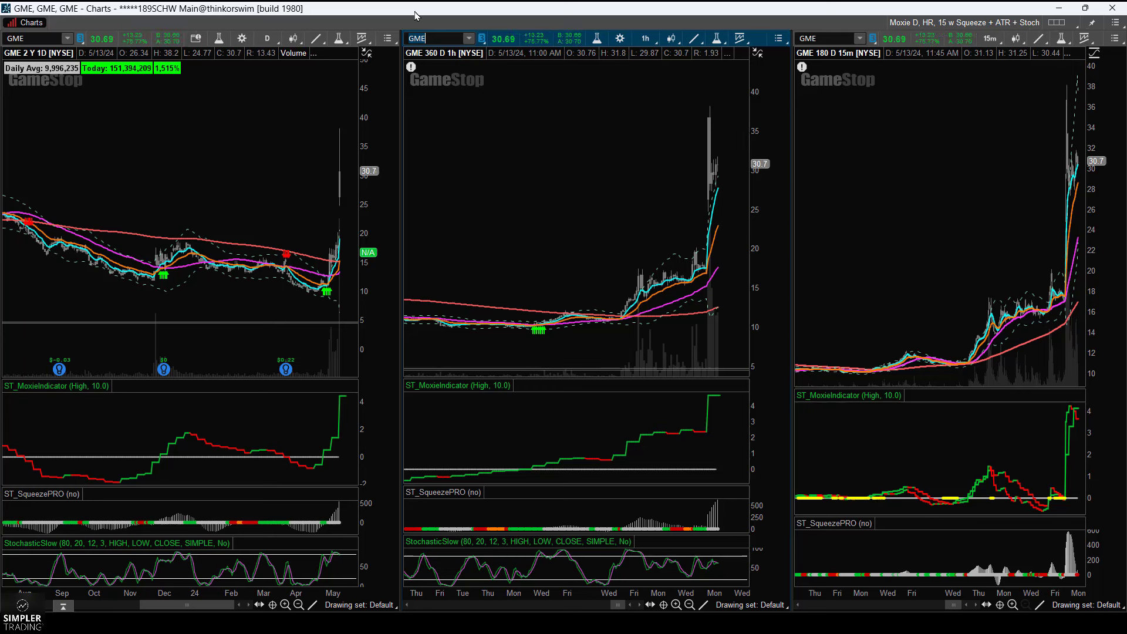
- Load AMC on the linked charts and zoom its daily chart to the last few weeks
type("AMC")
key("Return")
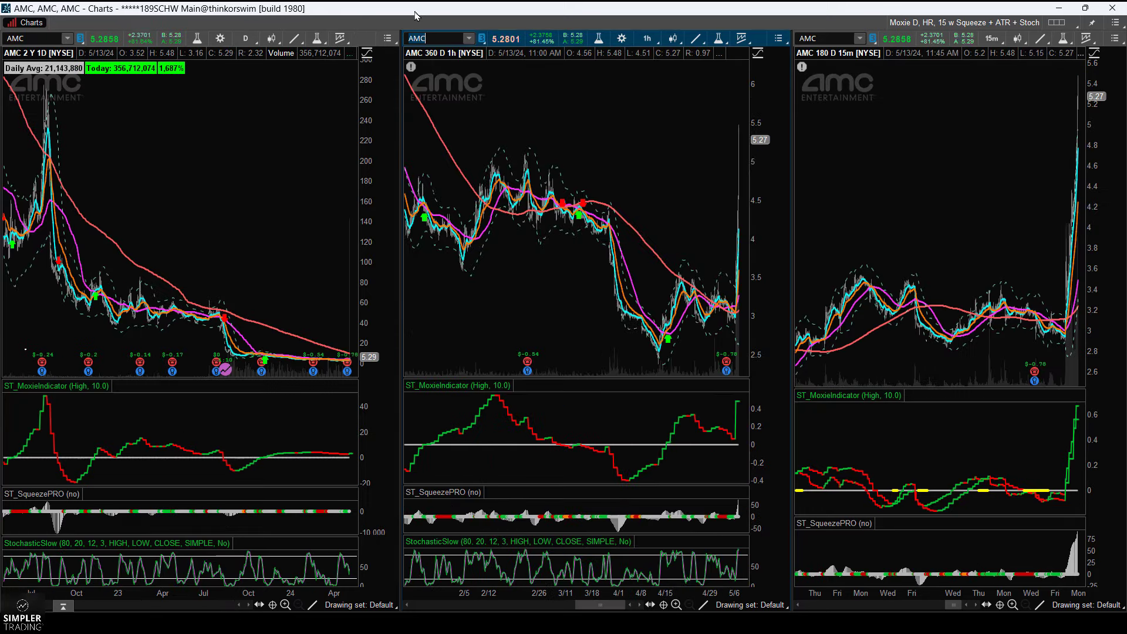
left_click_drag(146, 592, 202, 590)
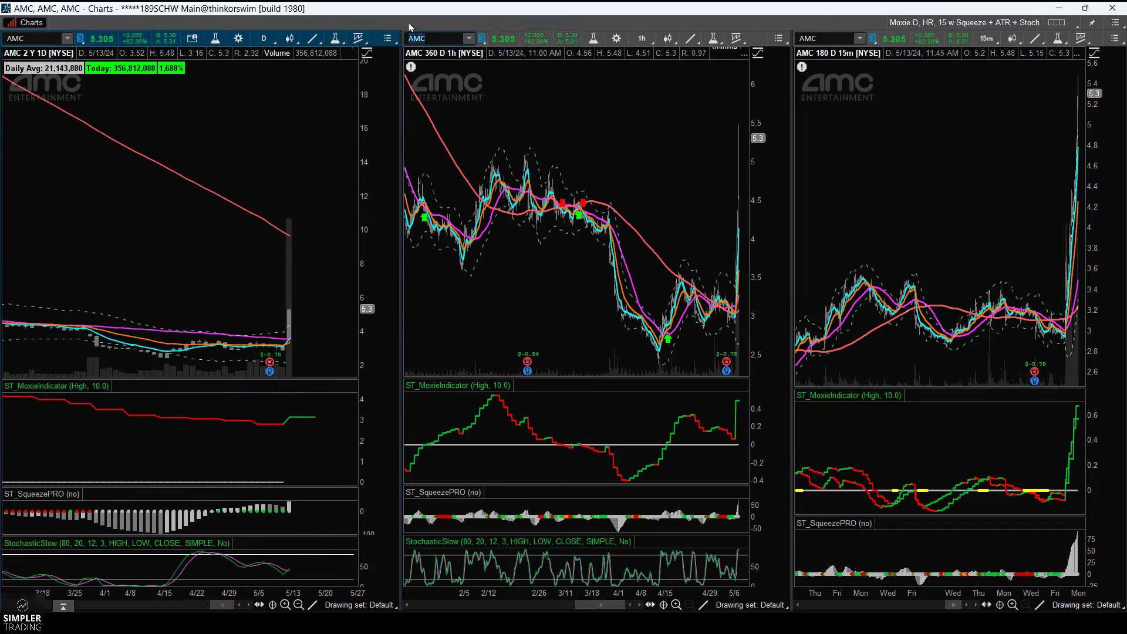
- Review LMND with its daily and hourly charts zoomed in, then switch all charts to RDDT
type("LMND")
key("Return")
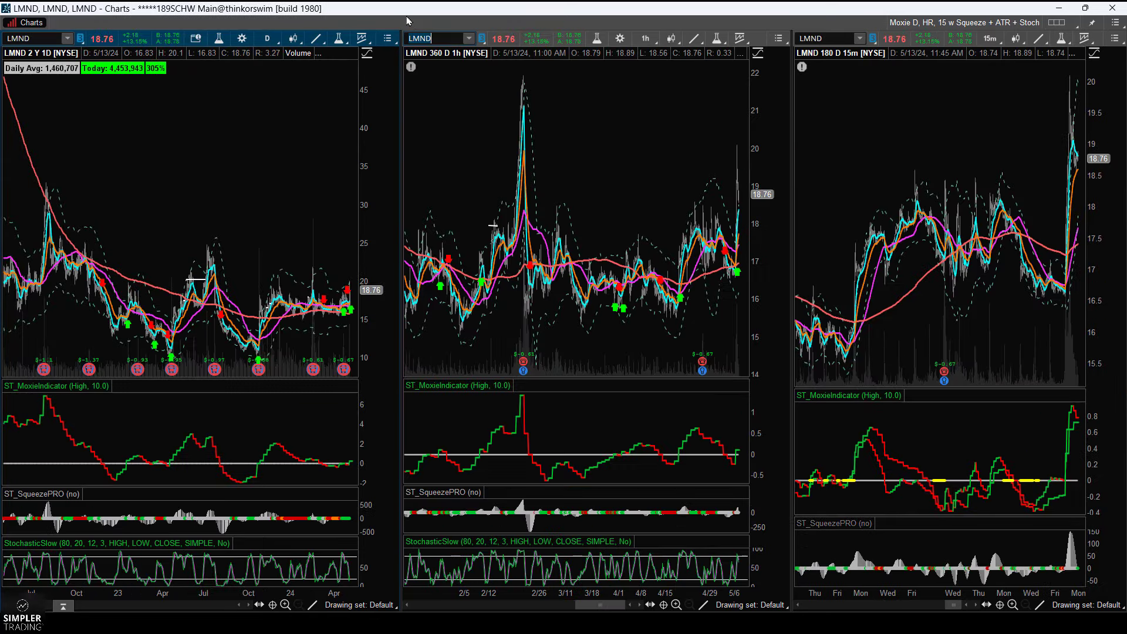
left_click_drag(252, 235, 376, 235)
left_click_drag(566, 235, 748, 235)
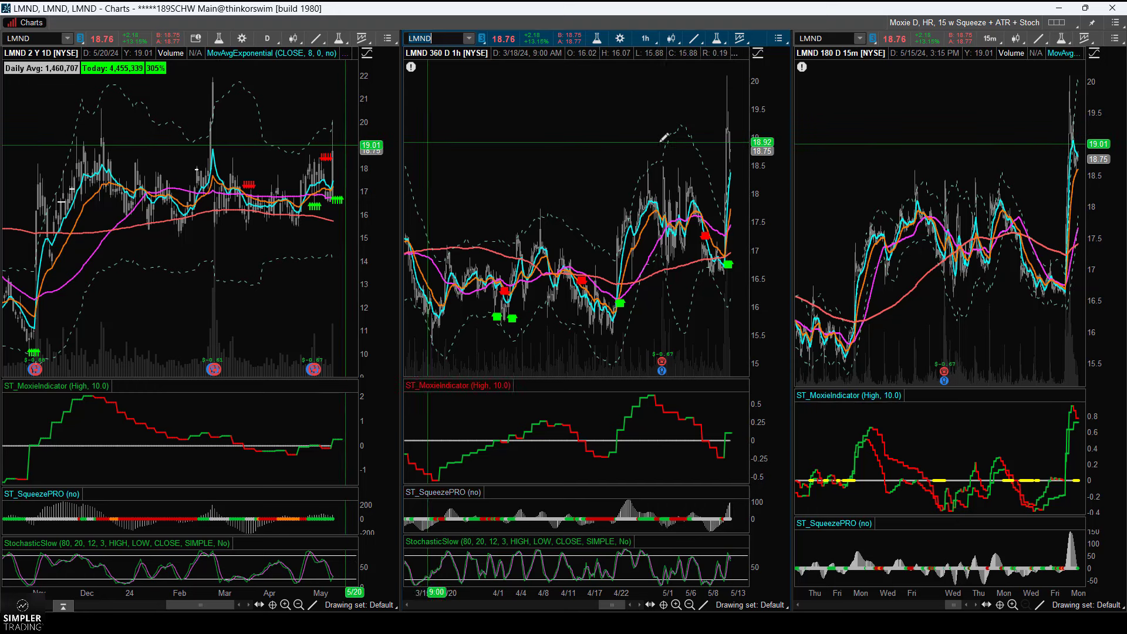
type("RDDT")
key("Return")
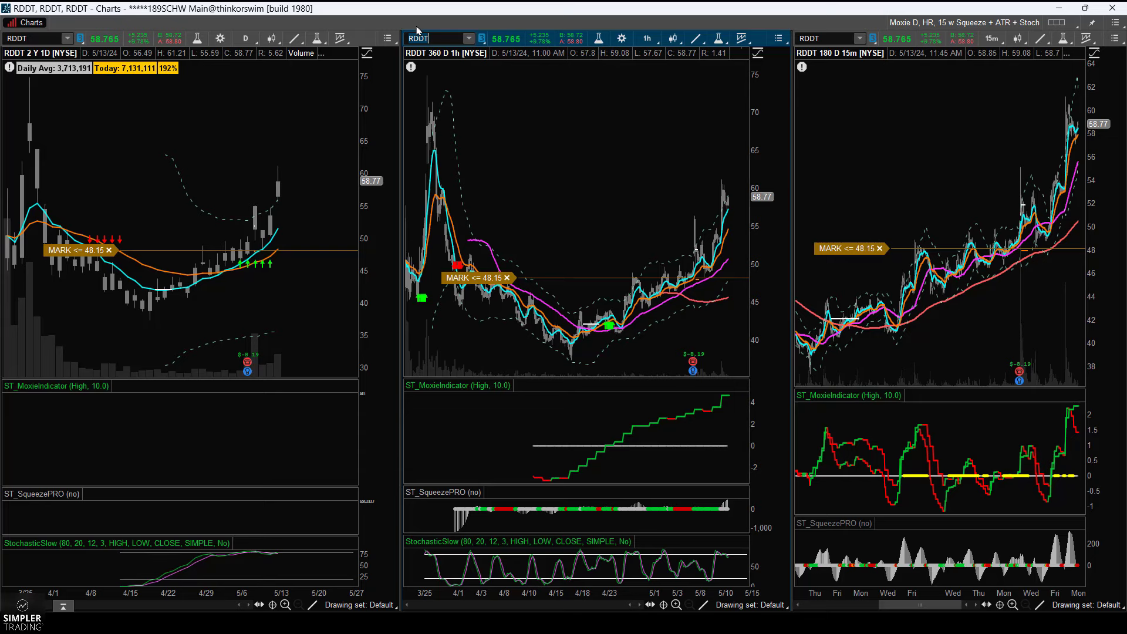
- Check CELH, then load IWM and zoom its daily chart to Feb–May and hourly to recent weeks
type("CELH")
key("Return")
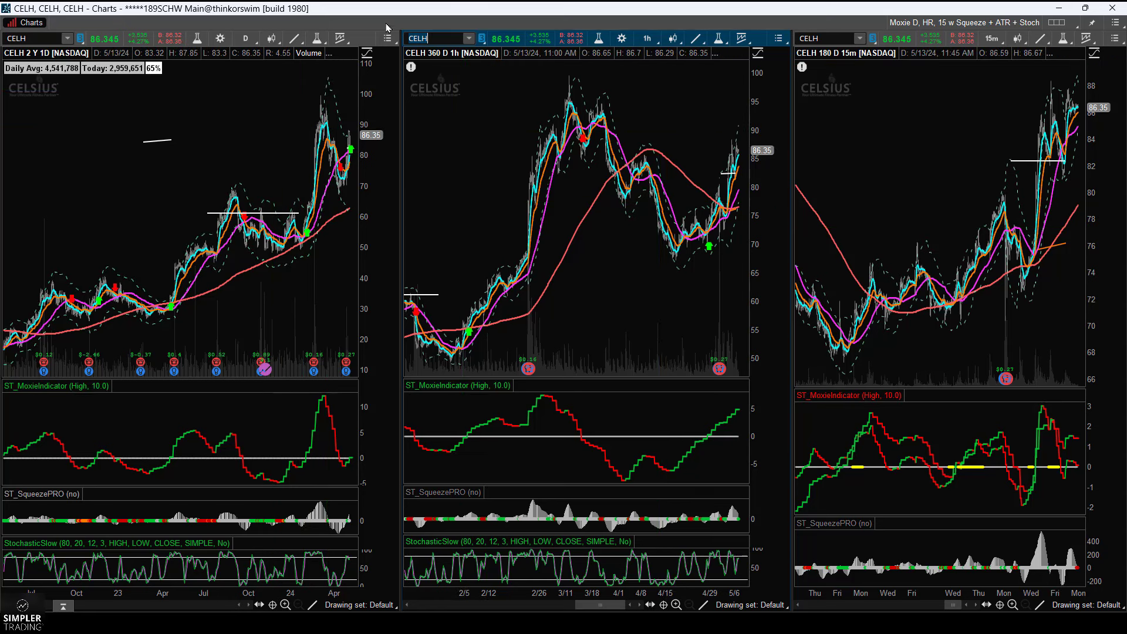
type("IWM")
key("Return")
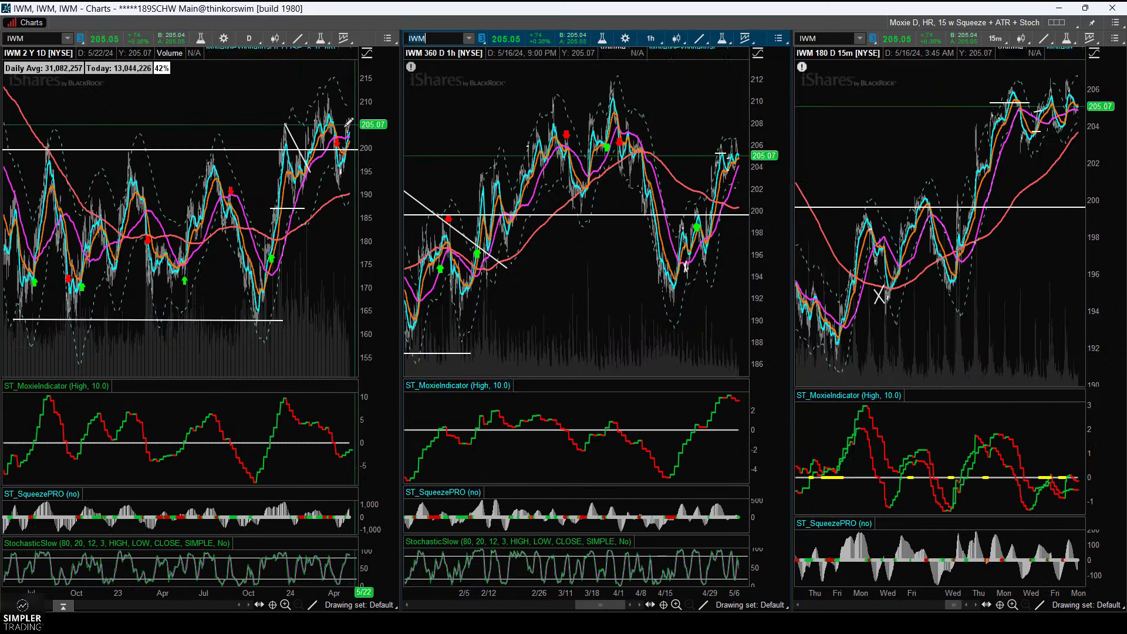
left_click_drag(279, 176, 351, 176)
left_click_drag(690, 160, 749, 159)
left_click_drag(1045, 159, 1045, 159)
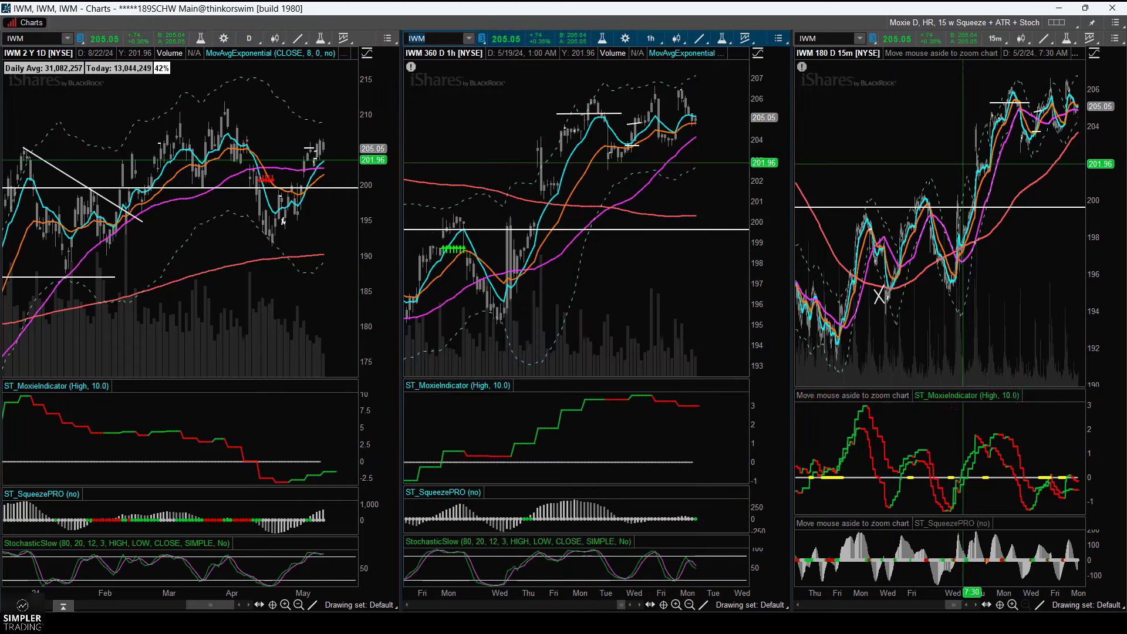